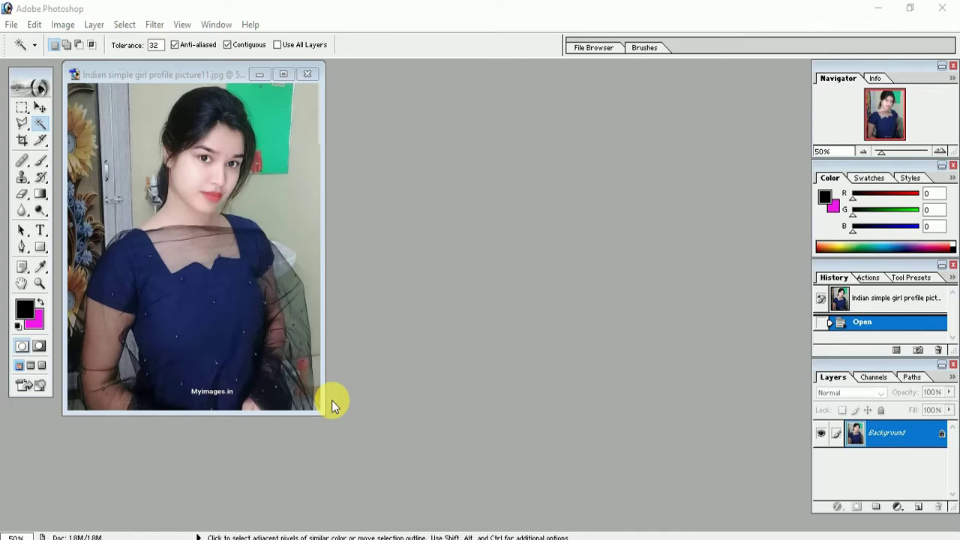
- Maximize the portrait's document window and zoom in on the photo with the Zoom tool
{"action": "left_click", "coordinate": [284, 73]}
{"action": "key", "text": "z"}
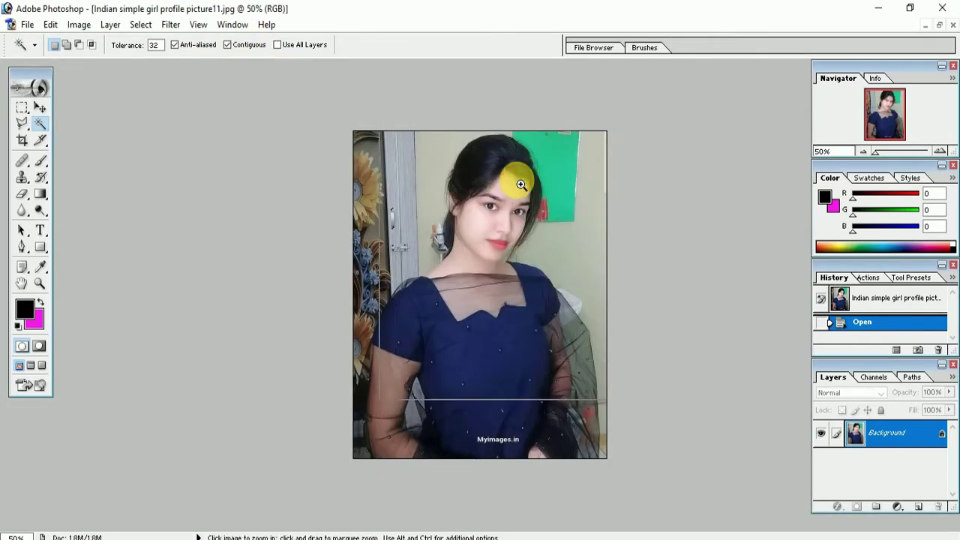
{"action": "left_click", "coordinate": [523, 193]}
{"action": "left_click", "coordinate": [524, 194]}
{"action": "left_click", "coordinate": [524, 194]}
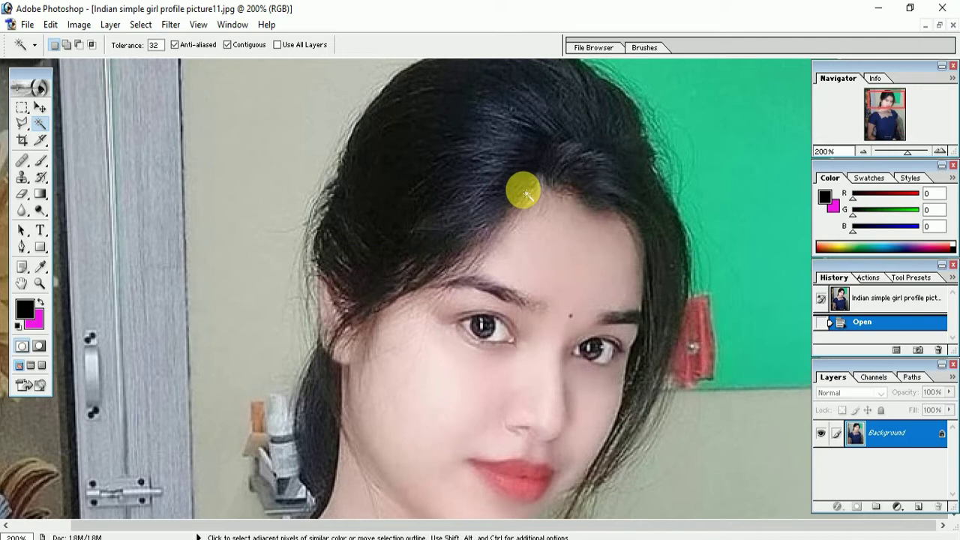
- Zoom back out to see the whole photo, then settle the view at 66.7%
{"action": "key", "text": "alt+space"}
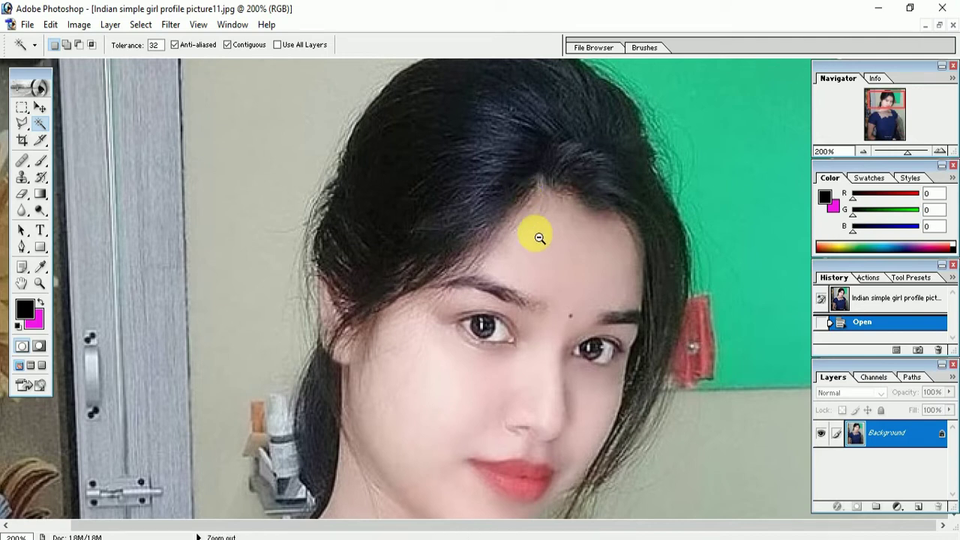
{"action": "left_click", "coordinate": [545, 247], "text": "alt"}
{"action": "left_click", "coordinate": [537, 243], "text": "alt"}
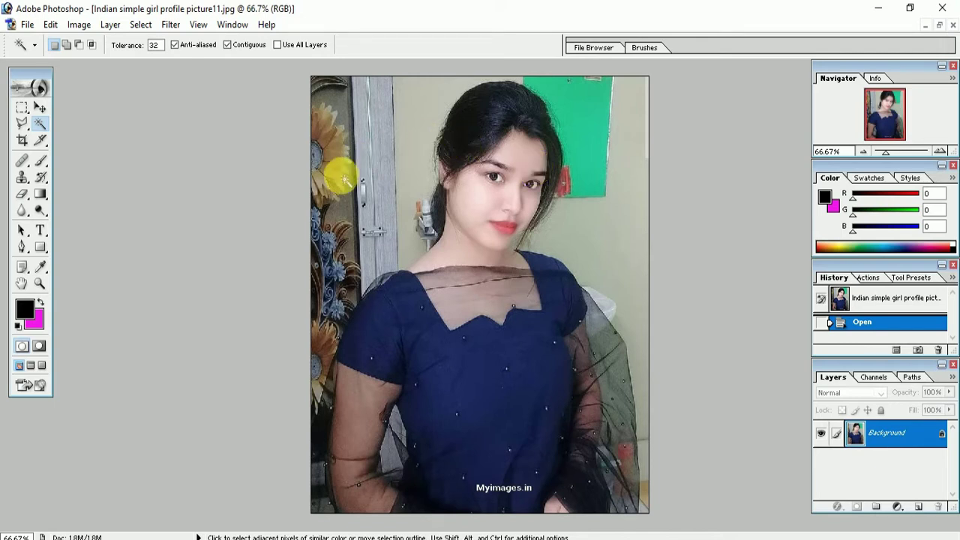
{"action": "key", "text": "alt+space"}
{"action": "left_click", "coordinate": [504, 218], "text": "alt"}
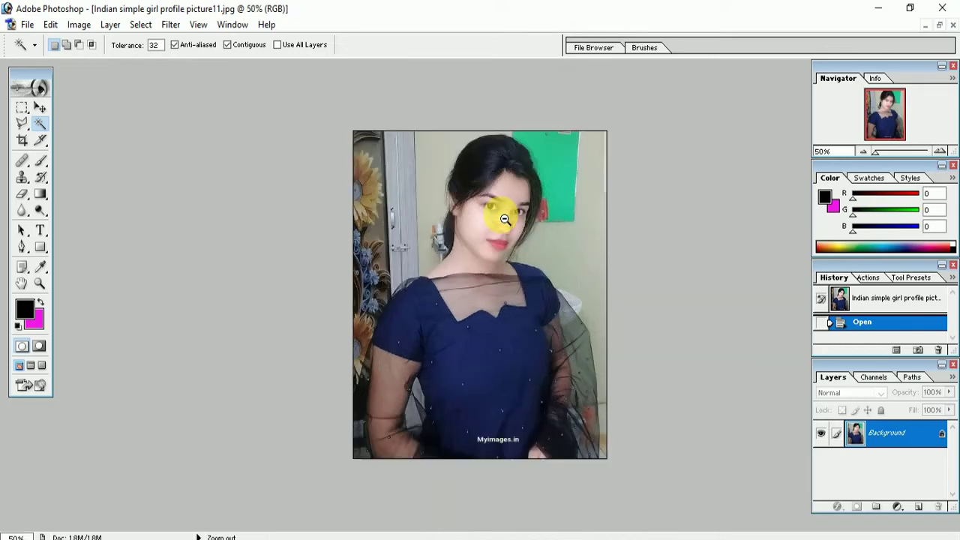
{"action": "left_click", "coordinate": [501, 217], "text": "alt"}
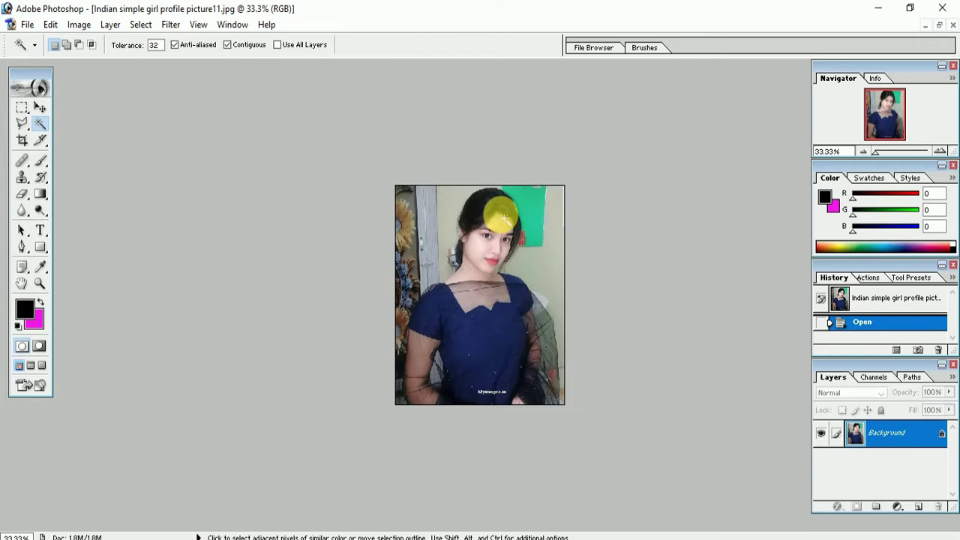
{"action": "key", "text": "ctrl+plus"}
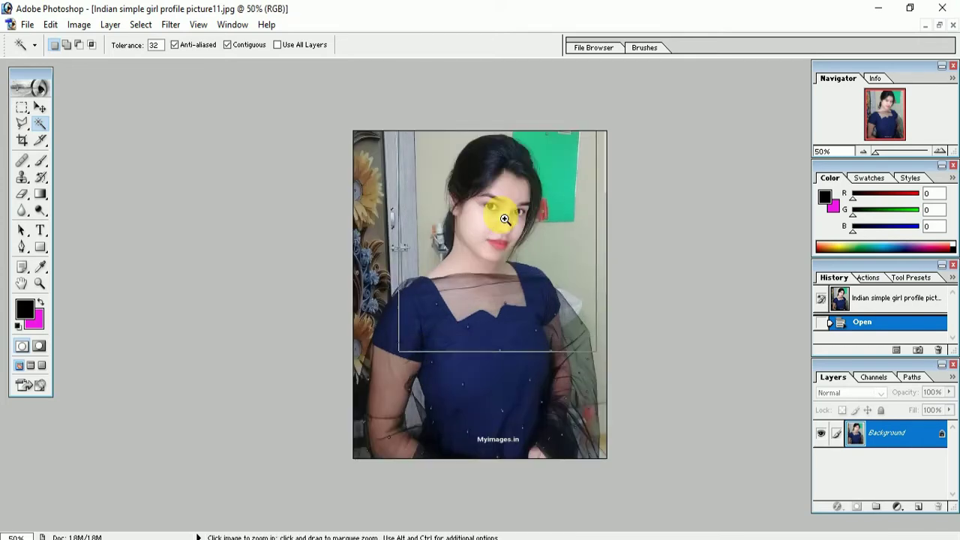
{"action": "key", "text": "ctrl+plus"}
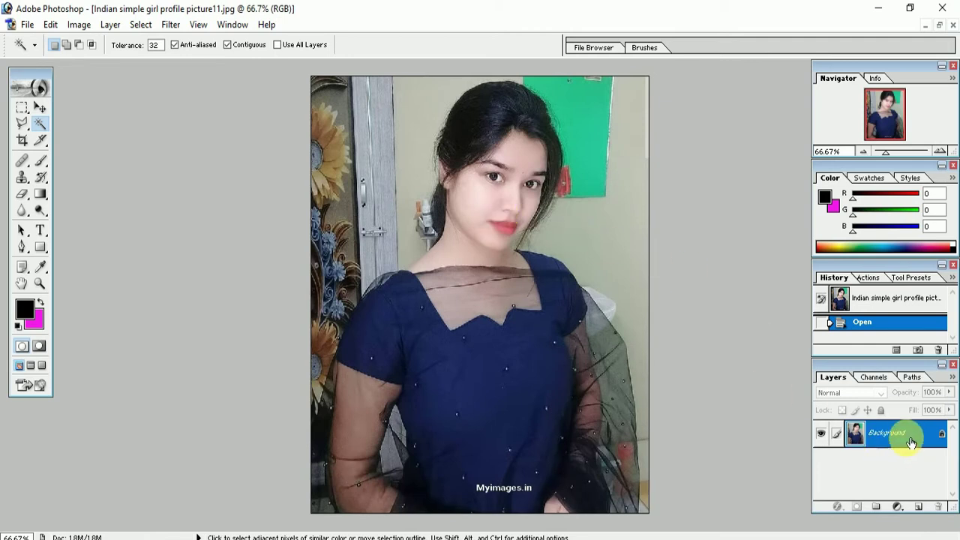
{"action": "right_click", "coordinate": [912, 442]}
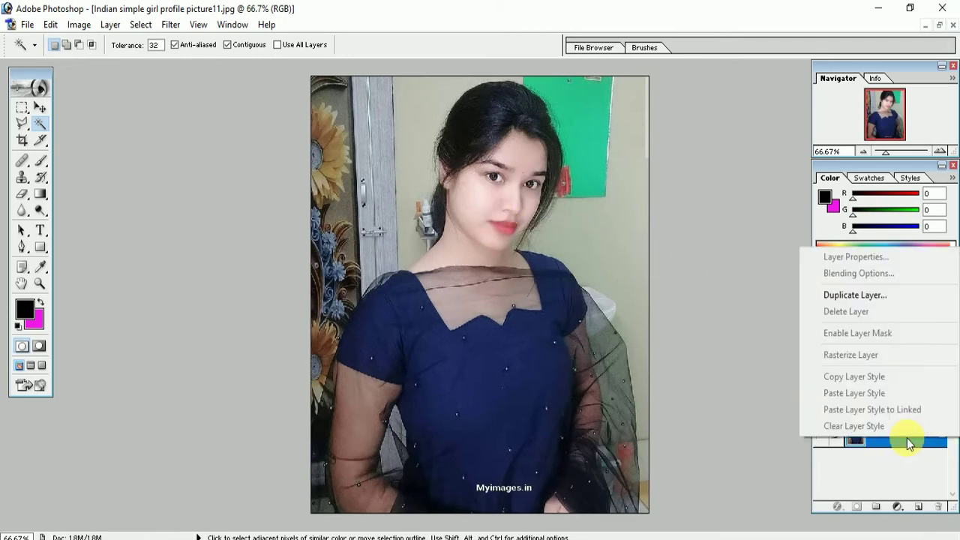
- Duplicate the Background layer via Duplicate Layer, creating 'Background copy'
{"action": "left_click", "coordinate": [872, 295]}
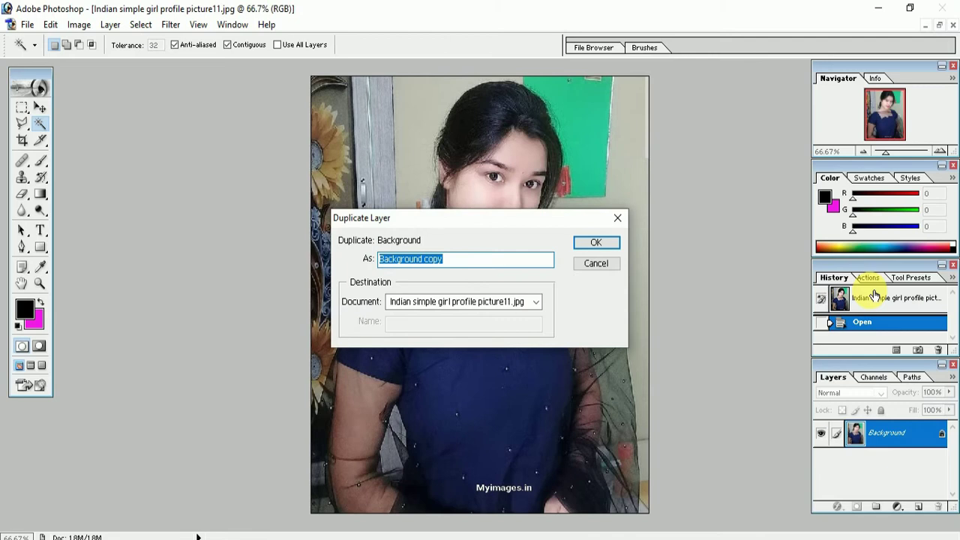
{"action": "left_click", "coordinate": [595, 242]}
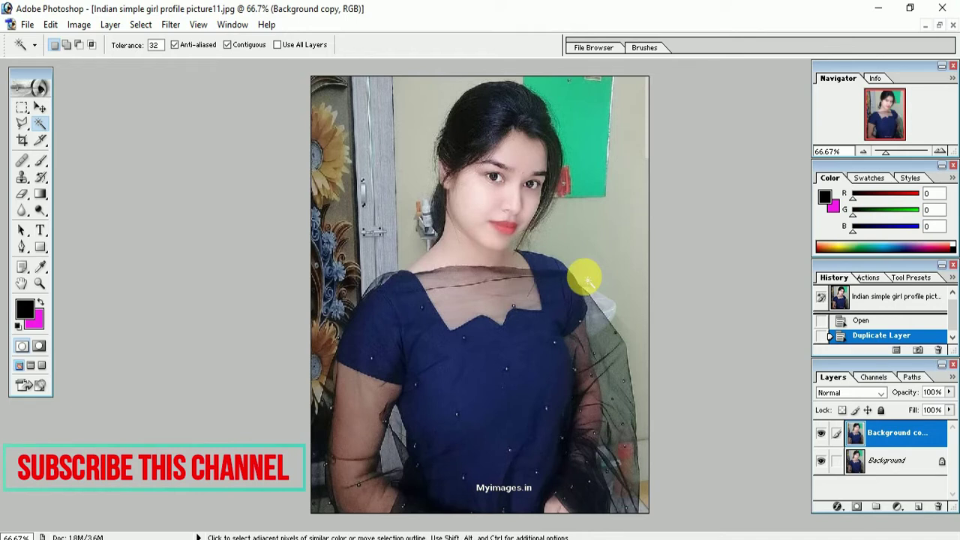
- Zoom in to 300% on the girl's eyes
{"action": "left_click", "coordinate": [583, 168]}
{"action": "left_click", "coordinate": [582, 168]}
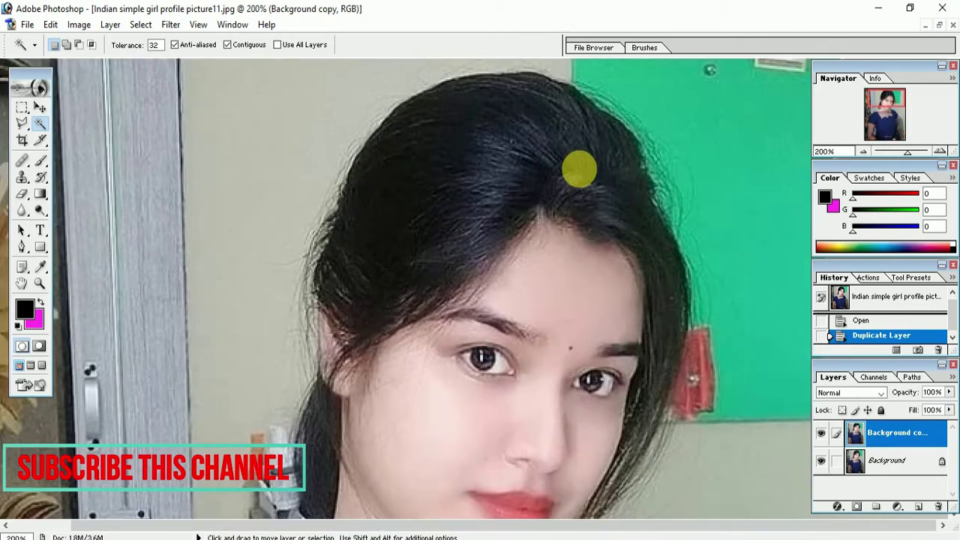
{"action": "scroll", "coordinate": [597, 216], "scroll_direction": "down", "scroll_amount": 1}
{"action": "scroll", "coordinate": [597, 216], "scroll_direction": "down", "scroll_amount": 1}
{"action": "scroll", "coordinate": [596, 216], "scroll_direction": "down", "scroll_amount": 1}
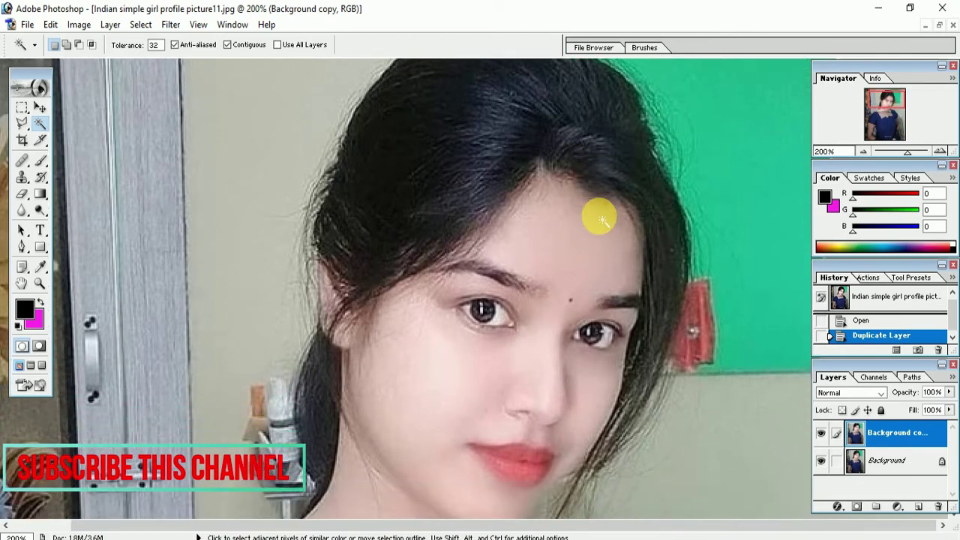
{"action": "left_click", "coordinate": [609, 331]}
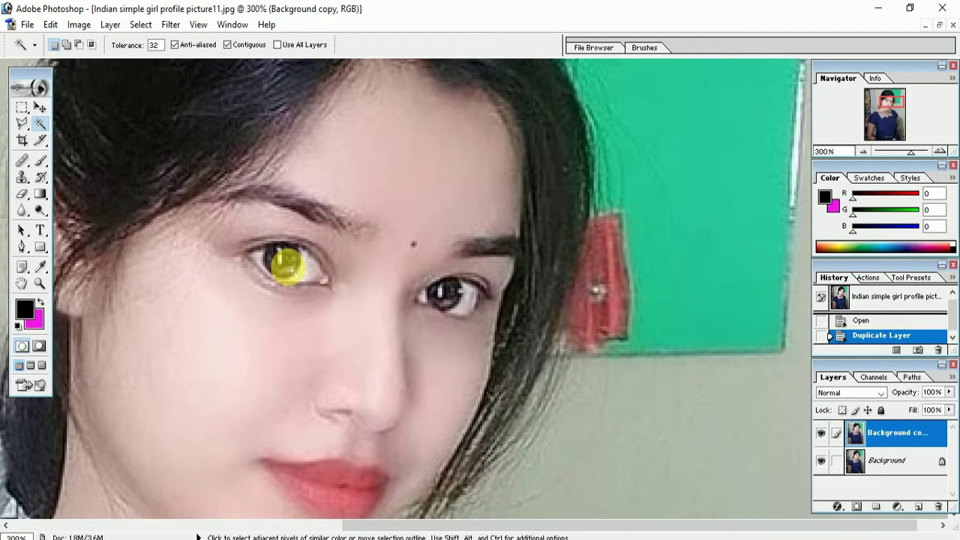
- Select the iris of the left-side eye with the Magic Wand tool
{"action": "left_click", "coordinate": [39, 107]}
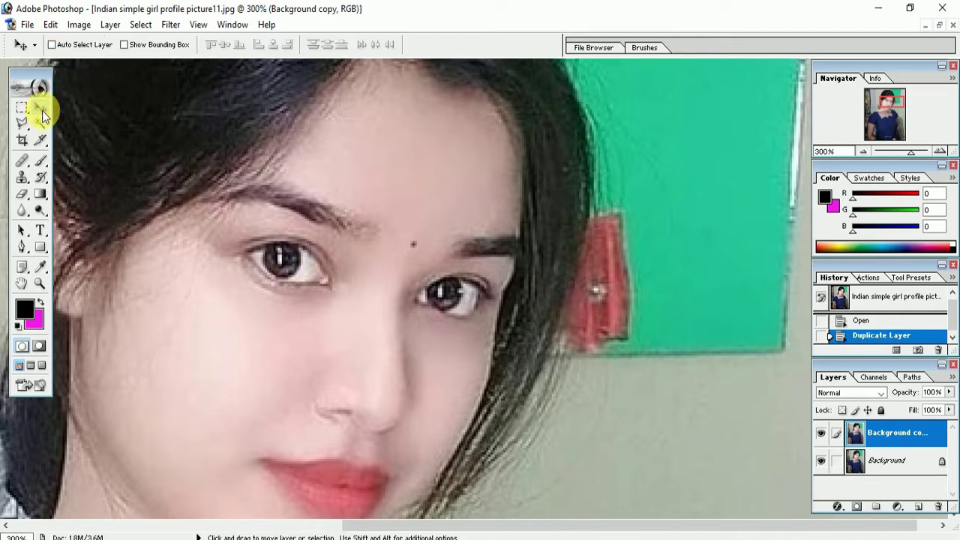
{"action": "left_click", "coordinate": [39, 126]}
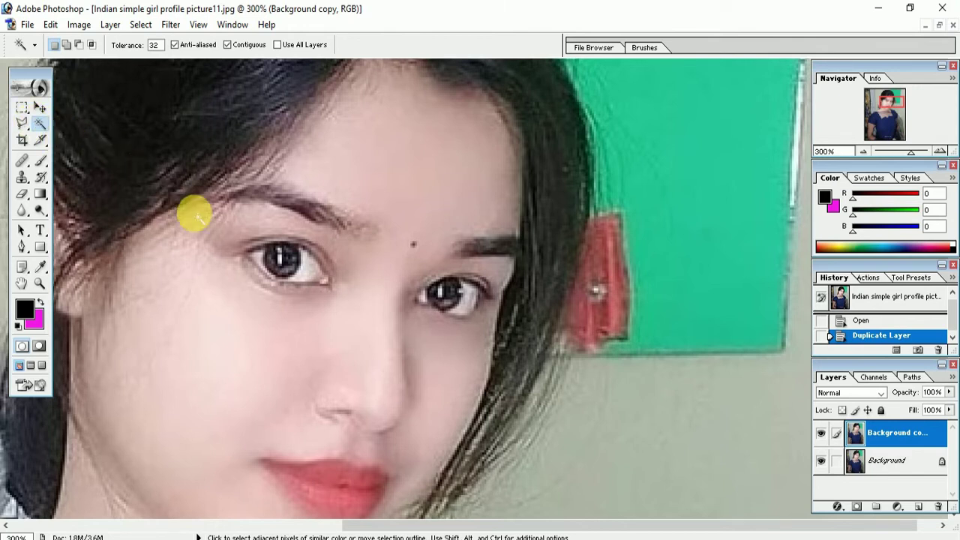
{"action": "left_click", "coordinate": [282, 260]}
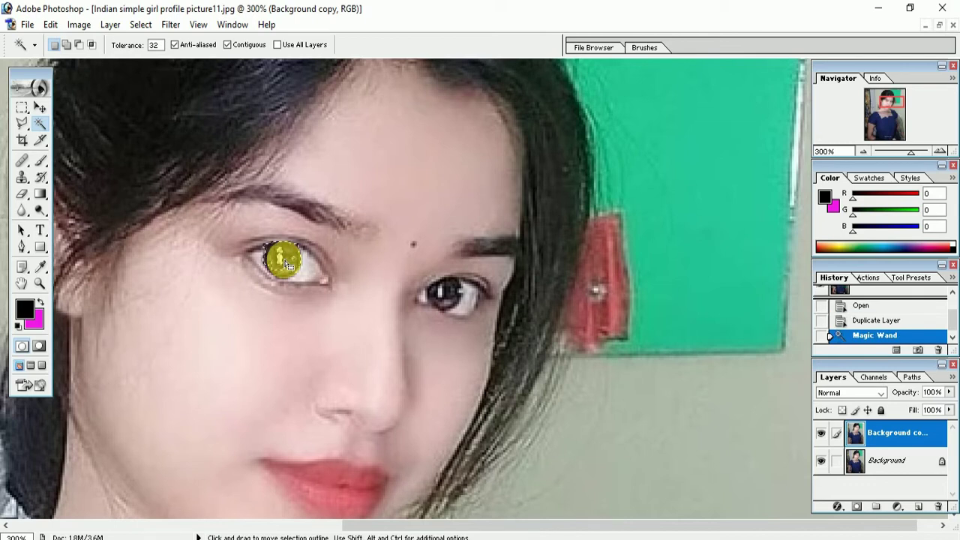
- Shift-click with the Magic Wand to add the rest of the left iris and the right iris
{"action": "key", "text": "shift"}
{"action": "left_click", "coordinate": [283, 260], "text": "shift"}
{"action": "left_click", "coordinate": [288, 262], "text": "shift"}
{"action": "left_click", "coordinate": [291, 268], "text": "shift"}
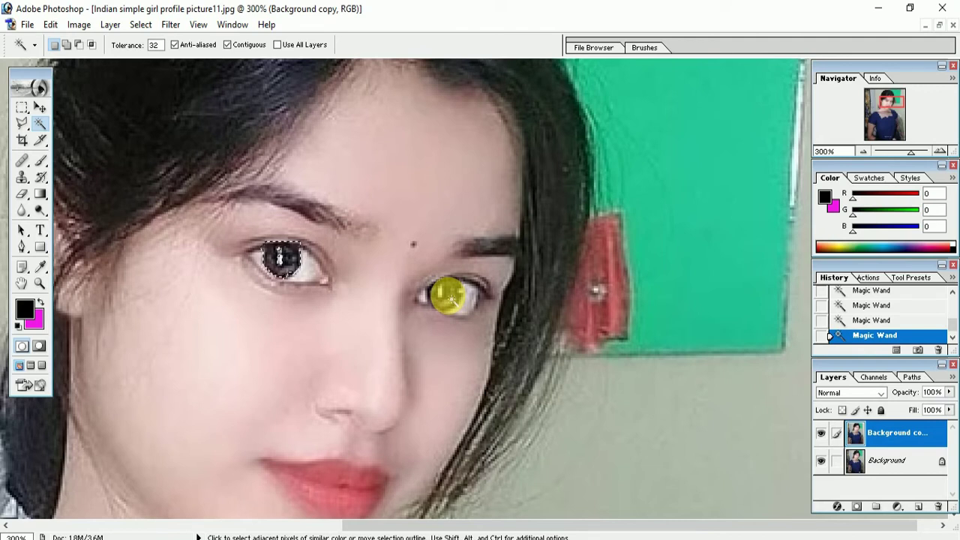
{"action": "key", "text": "shift"}
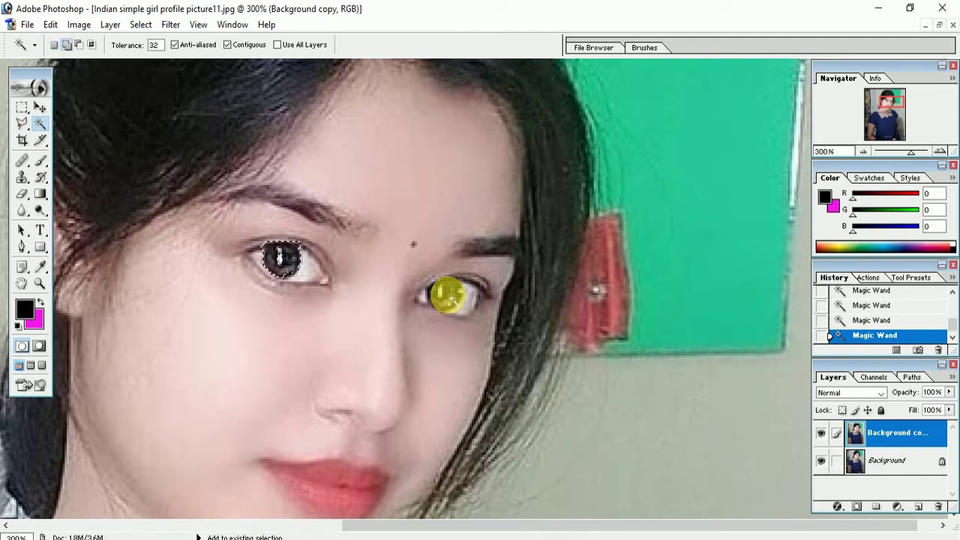
{"action": "left_click", "coordinate": [448, 295]}
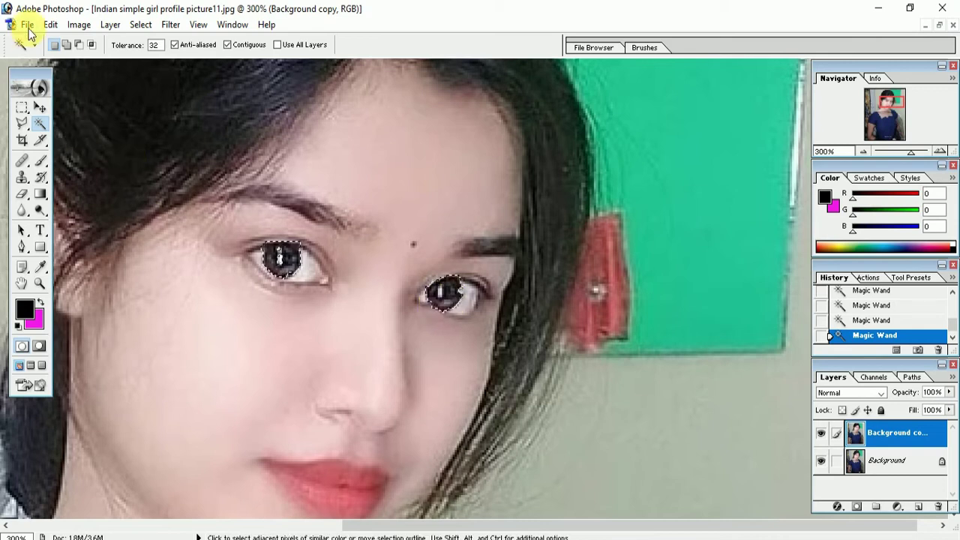
- Apply a first colorizing Hue/Saturation tint to the selected irises
{"action": "left_click", "coordinate": [79, 28]}
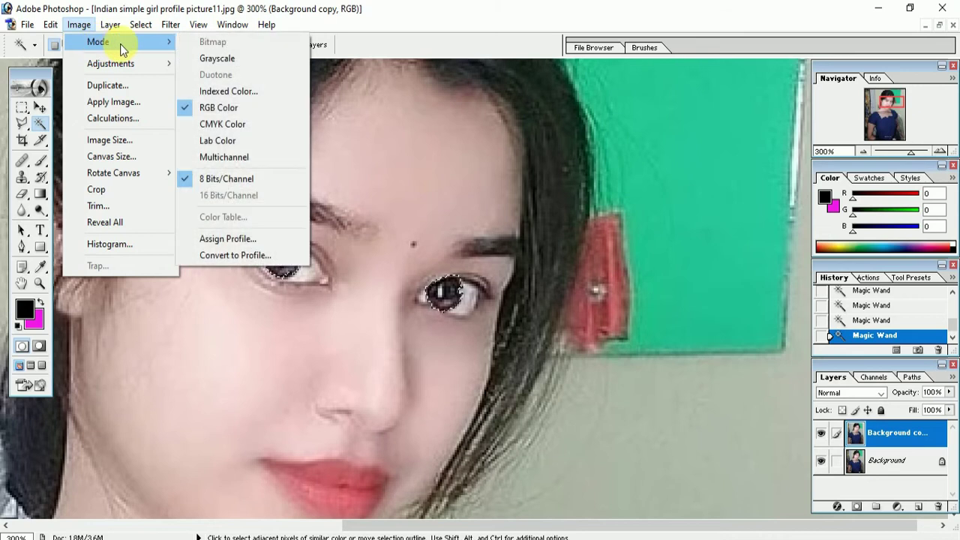
{"action": "mouse_move", "coordinate": [110, 64]}
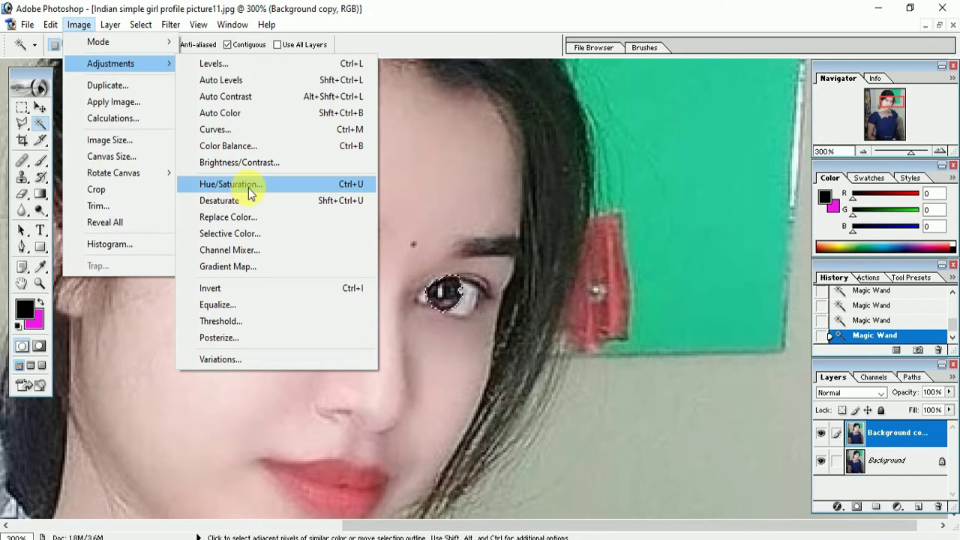
{"action": "left_click", "coordinate": [248, 188]}
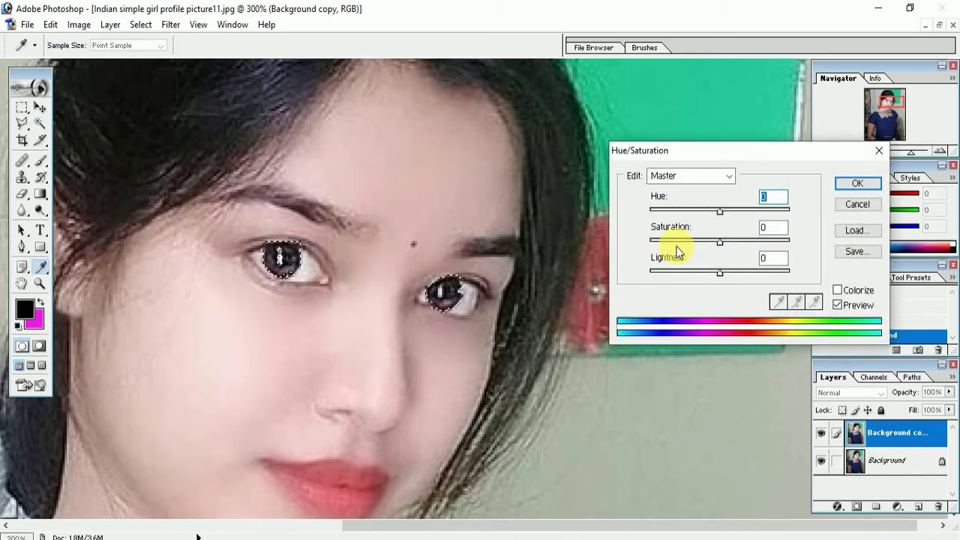
{"action": "left_click_drag", "start_coordinate": [773, 152], "coordinate": [746, 153]}
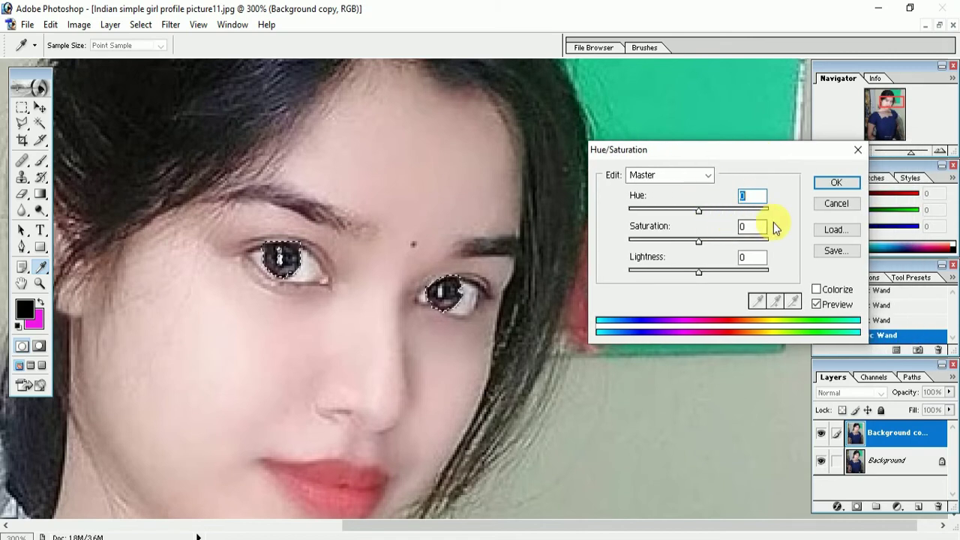
{"action": "left_click", "coordinate": [846, 295]}
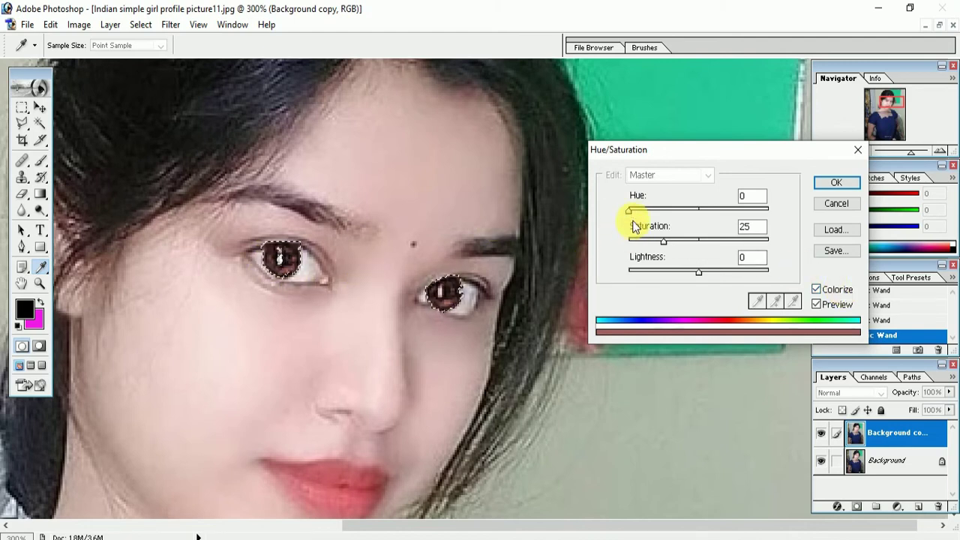
{"action": "left_click_drag", "start_coordinate": [632, 214], "coordinate": [654, 218]}
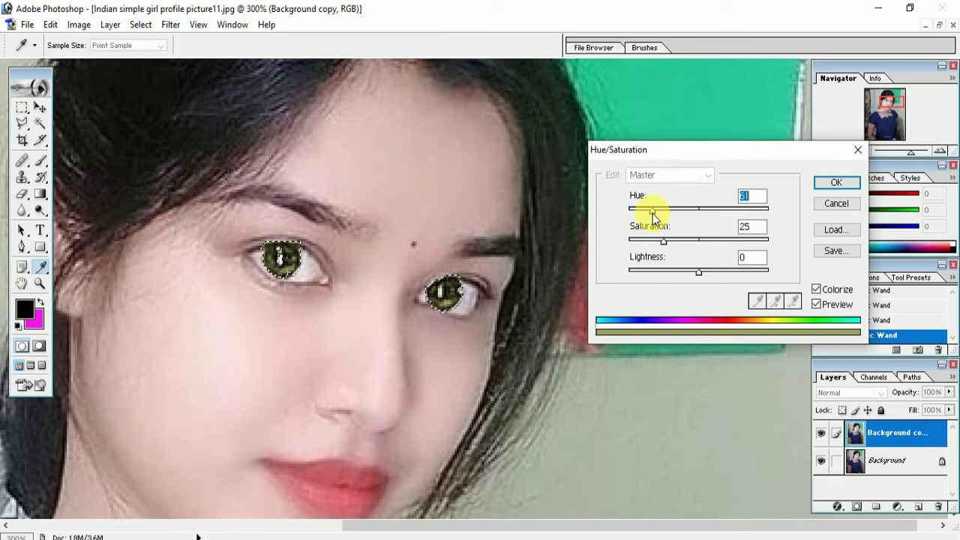
{"action": "key", "text": "Return"}
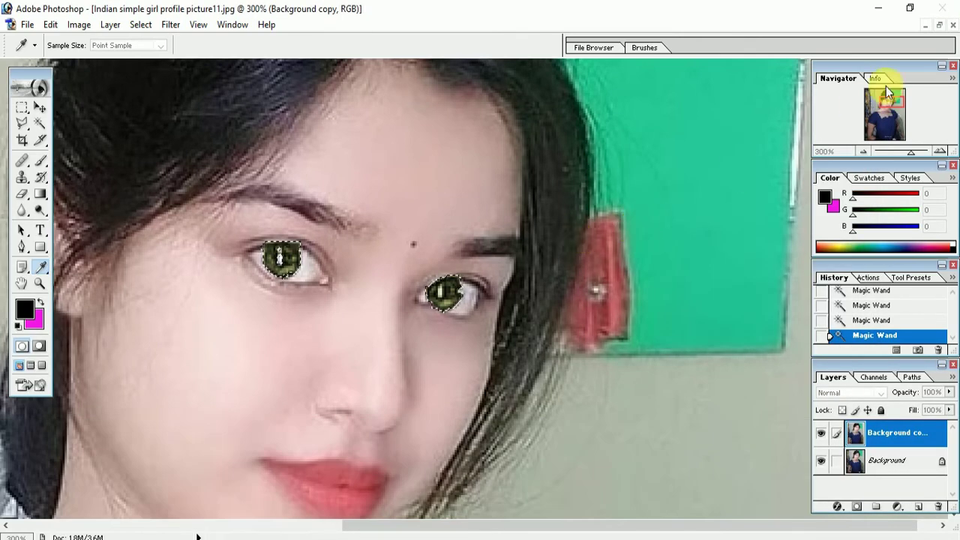
- Reopen Hue/Saturation with Ctrl+U and set the eye tint to blue: Hue 207, Saturation 41
{"action": "key", "text": "ctrl+u"}
{"action": "mouse_move", "coordinate": [635, 210]}
{"action": "left_mouse_down"}
{"action": "mouse_move", "coordinate": [665, 211]}
{"action": "mouse_move", "coordinate": [674, 242]}
{"action": "left_mouse_up"}
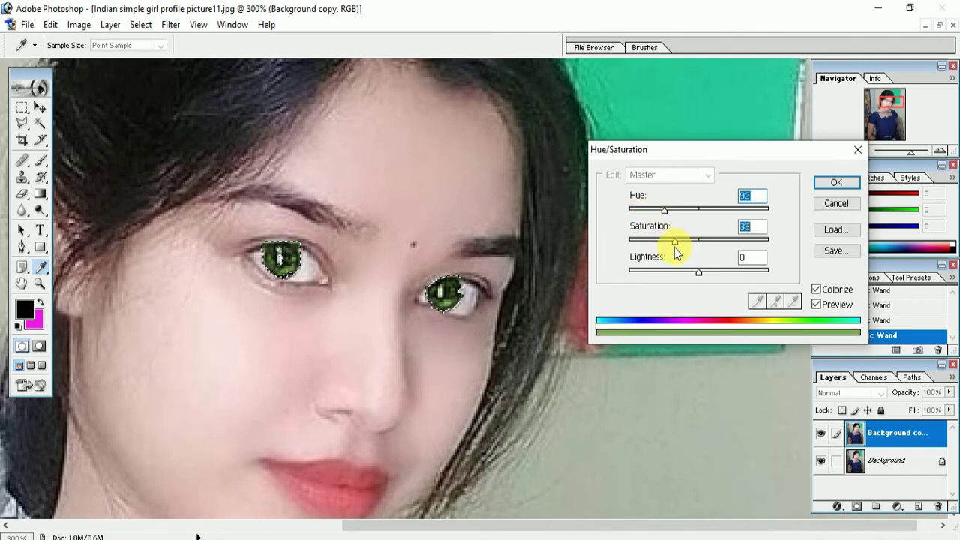
{"action": "mouse_move", "coordinate": [666, 211]}
{"action": "left_mouse_down"}
{"action": "mouse_move", "coordinate": [718, 222]}
{"action": "mouse_move", "coordinate": [708, 222]}
{"action": "left_mouse_up"}
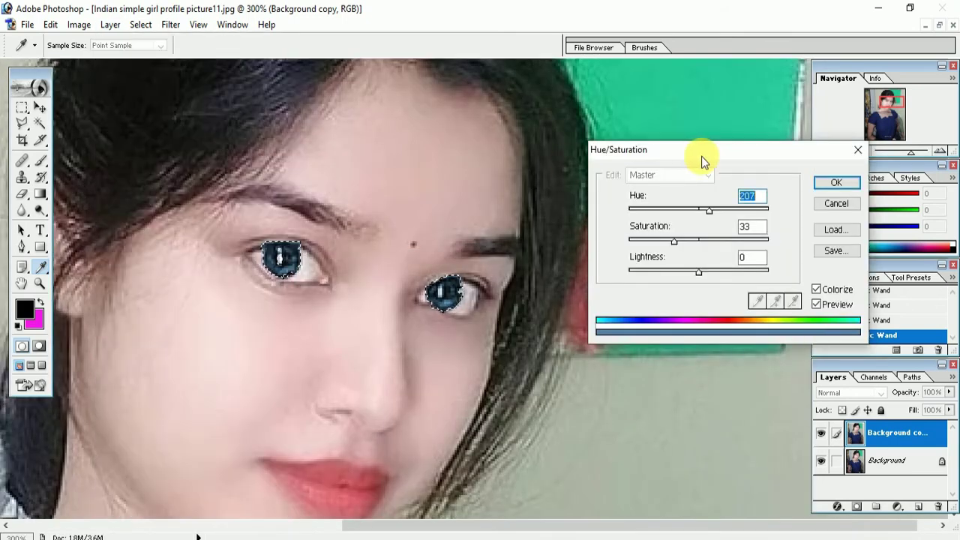
{"action": "mouse_move", "coordinate": [680, 243]}
{"action": "left_mouse_down"}
{"action": "mouse_move", "coordinate": [750, 257]}
{"action": "mouse_move", "coordinate": [688, 254]}
{"action": "left_mouse_up"}
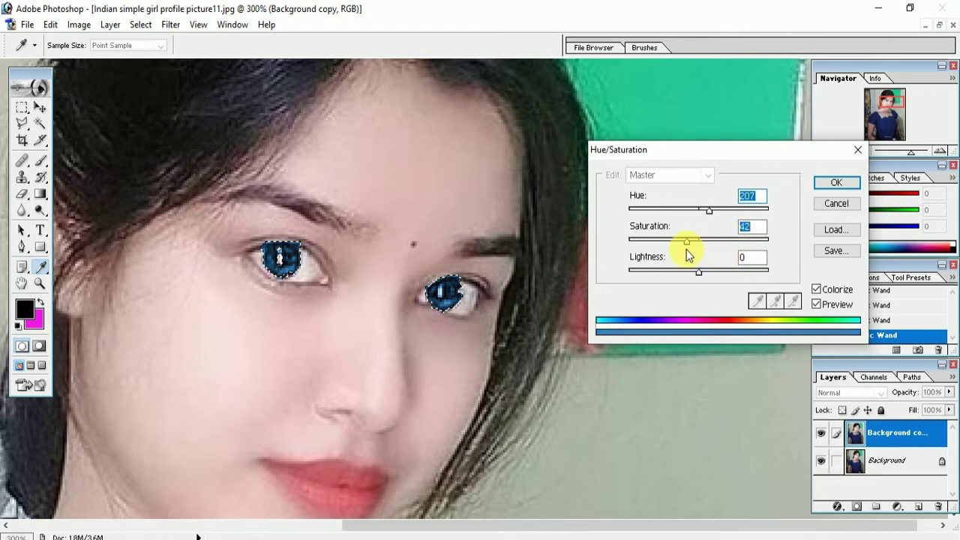
{"action": "left_click", "coordinate": [752, 227]}
{"action": "left_click", "coordinate": [836, 185]}
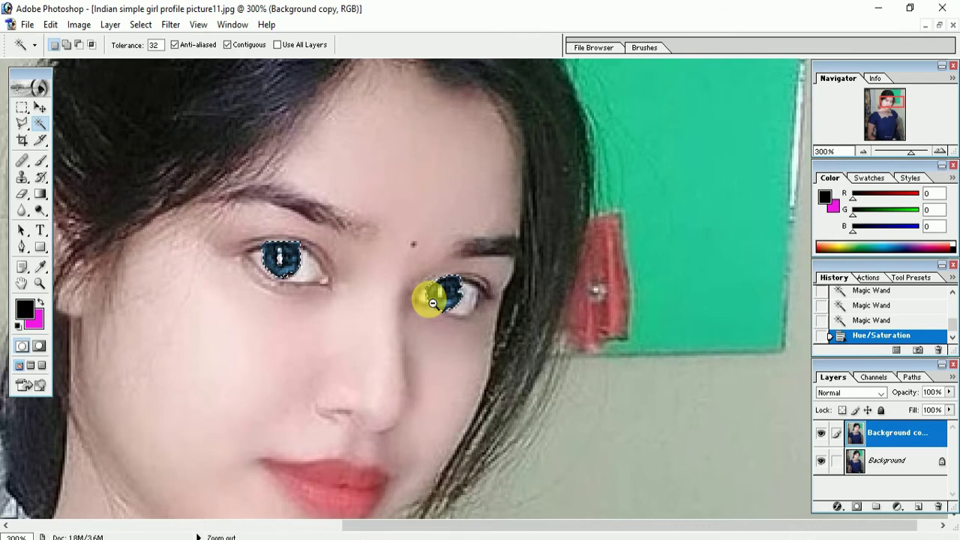
- Deselect the irises with Ctrl+D, then zoom and pan until both blue eyes are in view
{"action": "left_click", "coordinate": [432, 302], "text": "alt"}
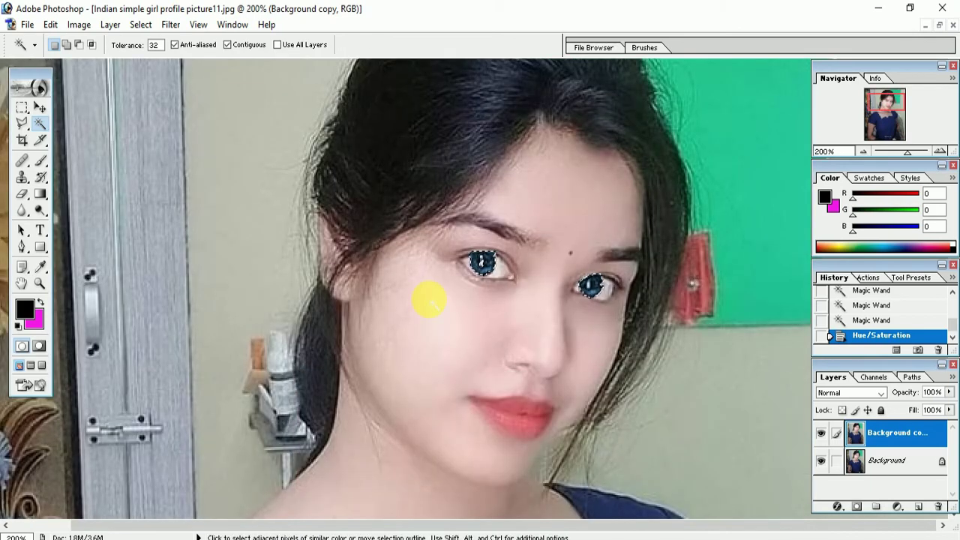
{"action": "key", "text": "ctrl+d"}
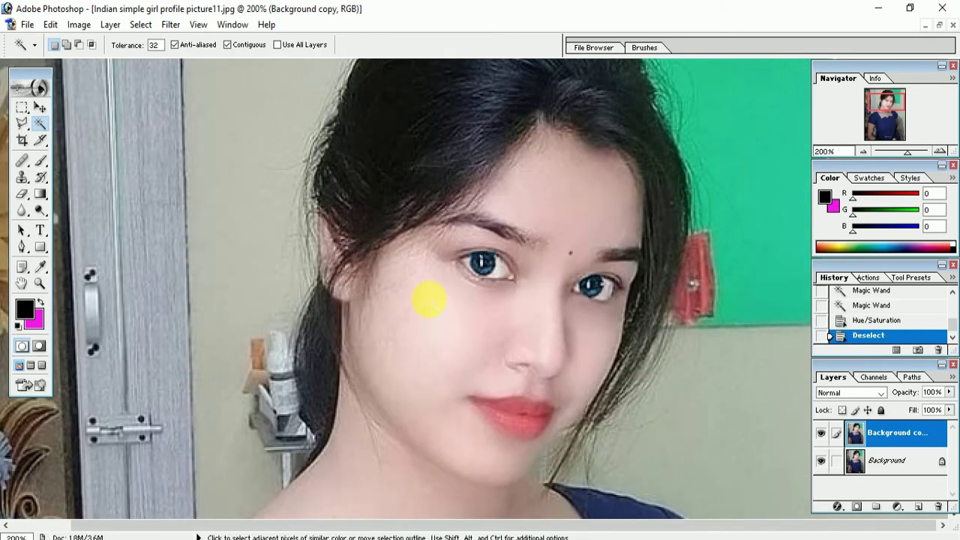
{"action": "left_click", "coordinate": [433, 302], "text": "ctrl"}
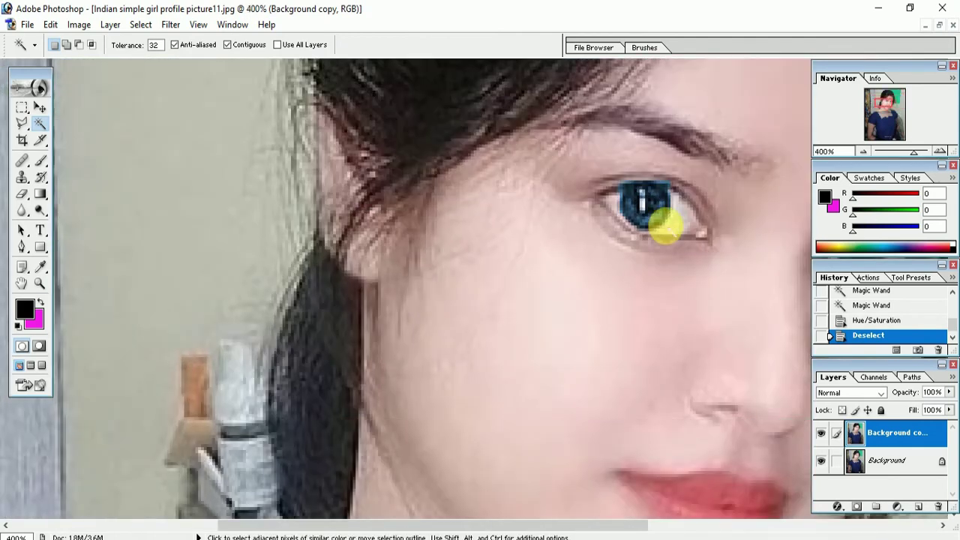
{"action": "left_click_drag", "start_coordinate": [673, 243], "coordinate": [443, 265]}
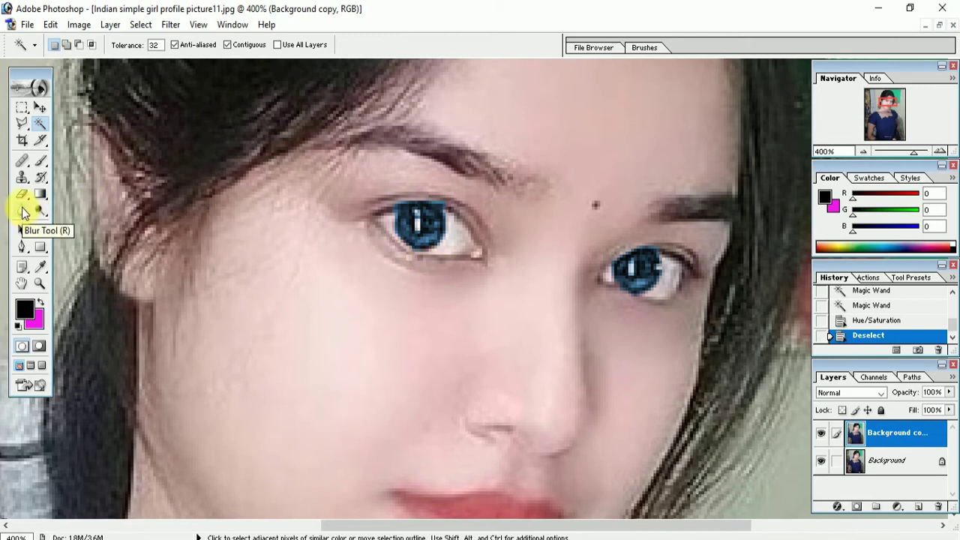
- With a 9 px Blur tool brush, soften the edges of the left-hand iris
{"action": "left_click", "coordinate": [27, 214]}
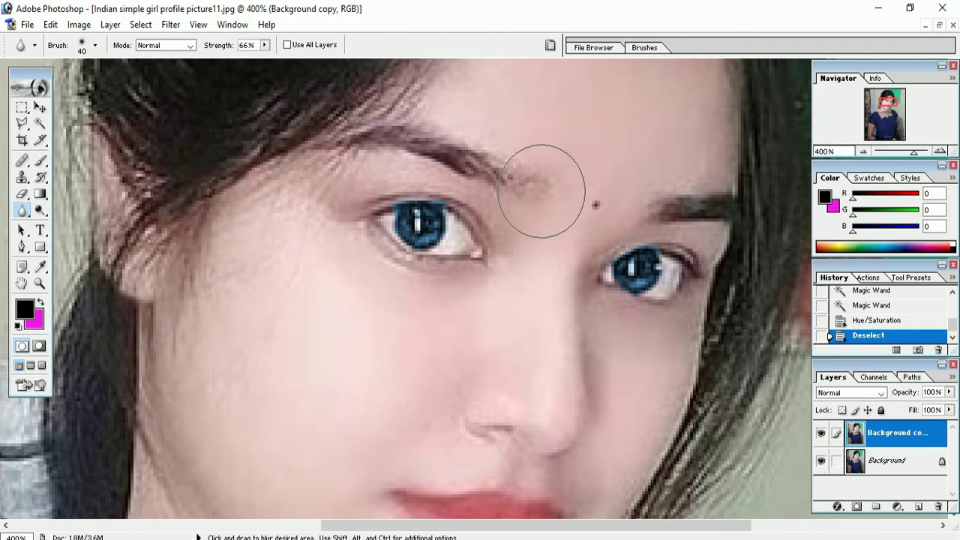
{"action": "key", "text": "bracketleft"}
{"action": "key", "text": "bracketleft"}
{"action": "key", "text": "bracketleft"}
{"action": "key", "text": "bracketleft"}
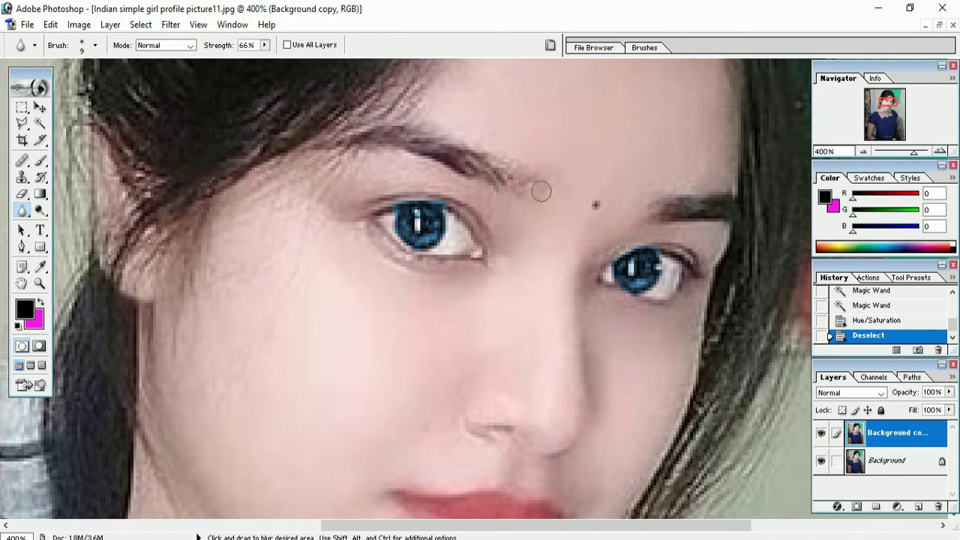
{"action": "key", "text": "bracketleft"}
{"action": "left_click_drag", "start_coordinate": [439, 201], "coordinate": [405, 197]}
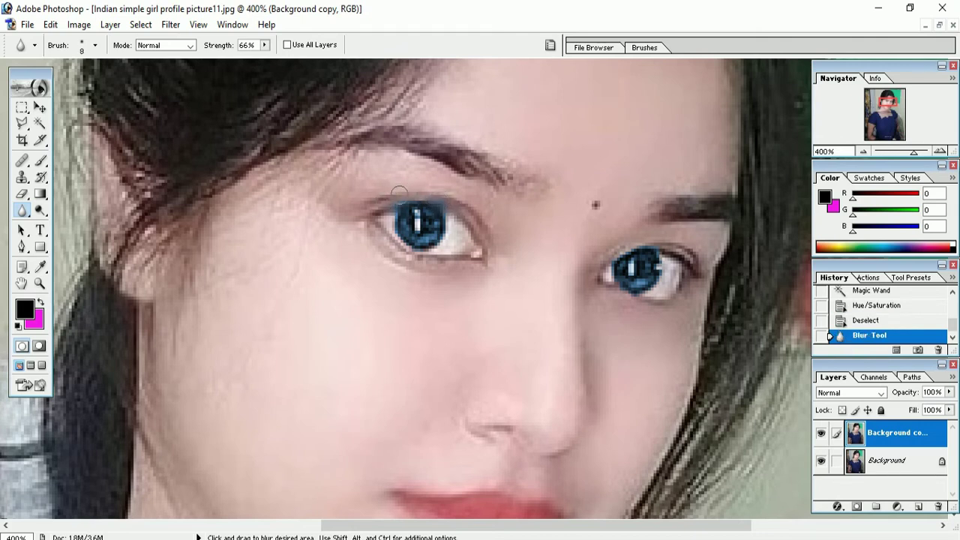
{"action": "left_click", "coordinate": [399, 193]}
{"action": "left_click_drag", "start_coordinate": [405, 189], "coordinate": [442, 201]}
- Shrink the blur brush to 7 px and soften the right-hand iris's upper edge
{"action": "key", "text": "bracketleft"}
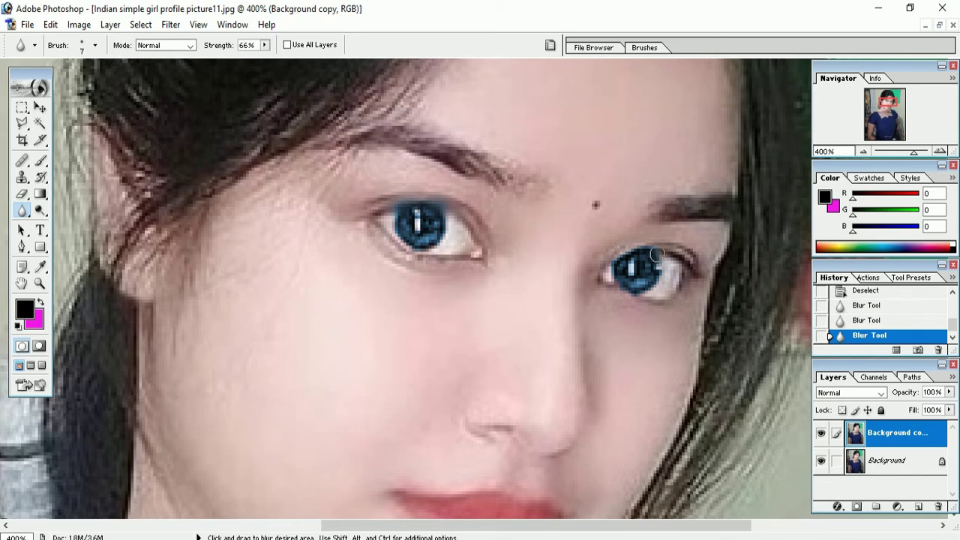
{"action": "left_click_drag", "start_coordinate": [615, 262], "coordinate": [609, 246]}
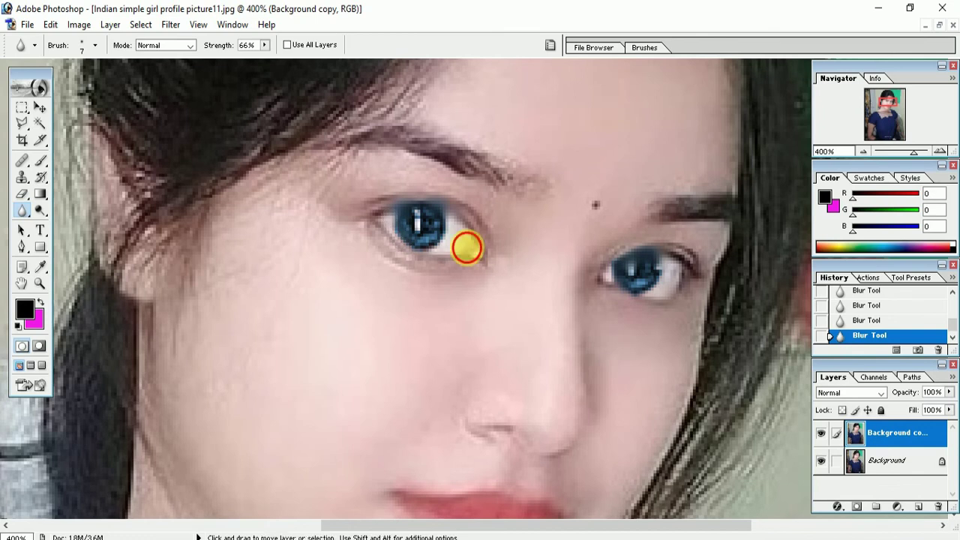
{"action": "left_click", "coordinate": [468, 250], "text": "alt"}
- Zoom out to the whole portrait at 66.7%, then view it at 100%
{"action": "left_click", "coordinate": [475, 255], "text": "alt"}
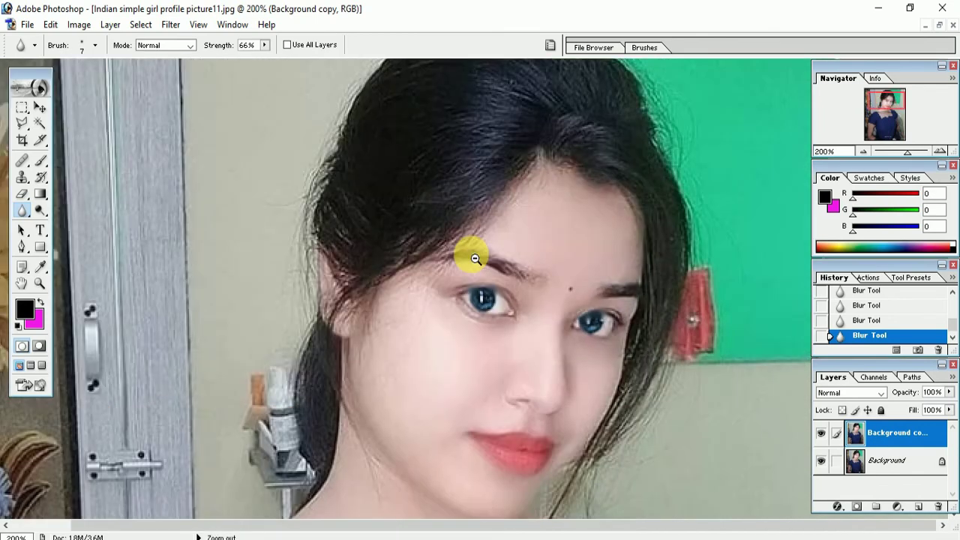
{"action": "left_click", "coordinate": [474, 258], "text": "alt"}
{"action": "left_click", "coordinate": [472, 257], "text": "alt"}
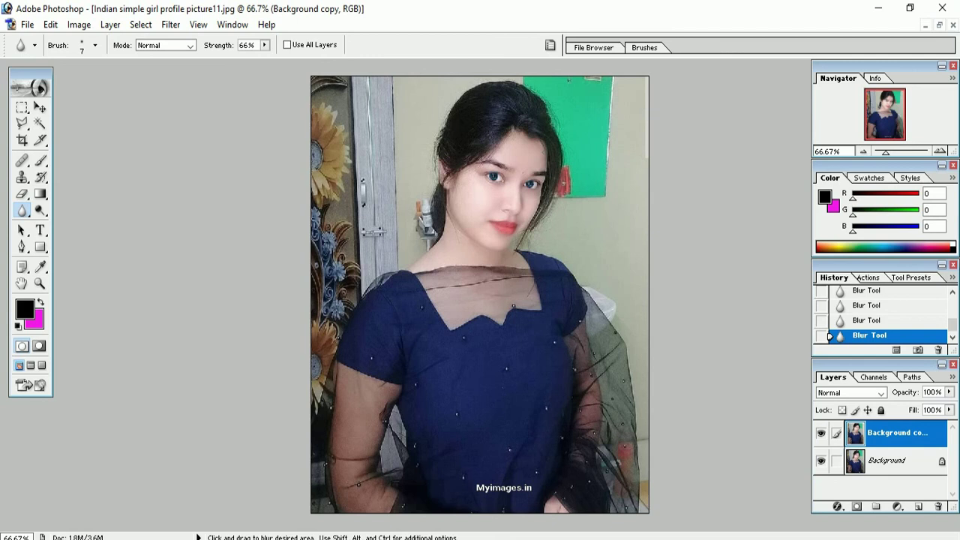
{"action": "key", "text": "ctrl+plus"}
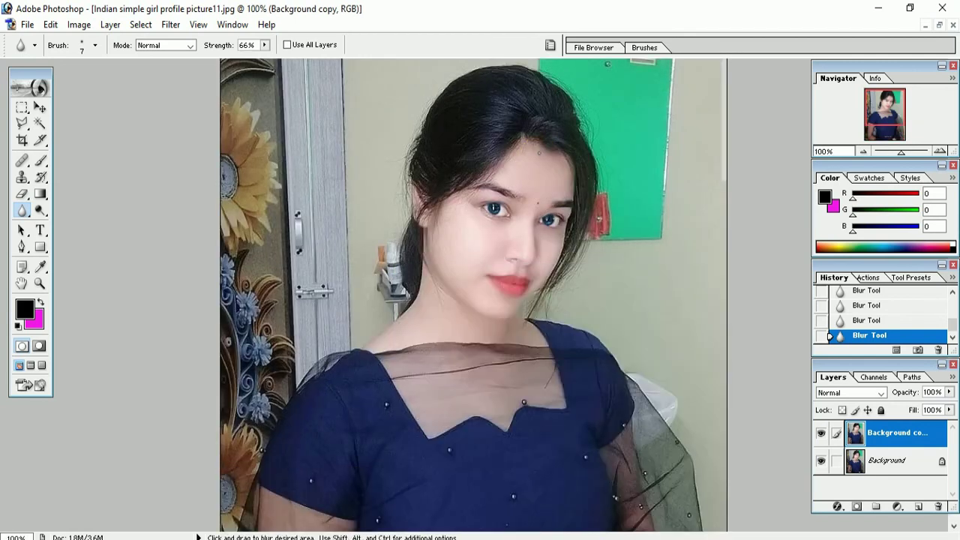